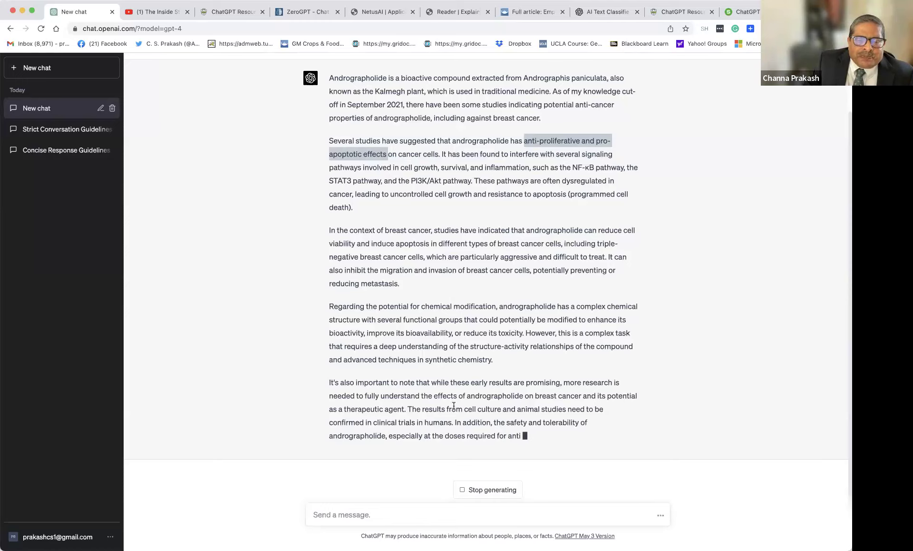
- Stop the running answer and submit the prompt "tell me more about anti-proliferative and pro-apoptotic effects"
left_click(494, 494)
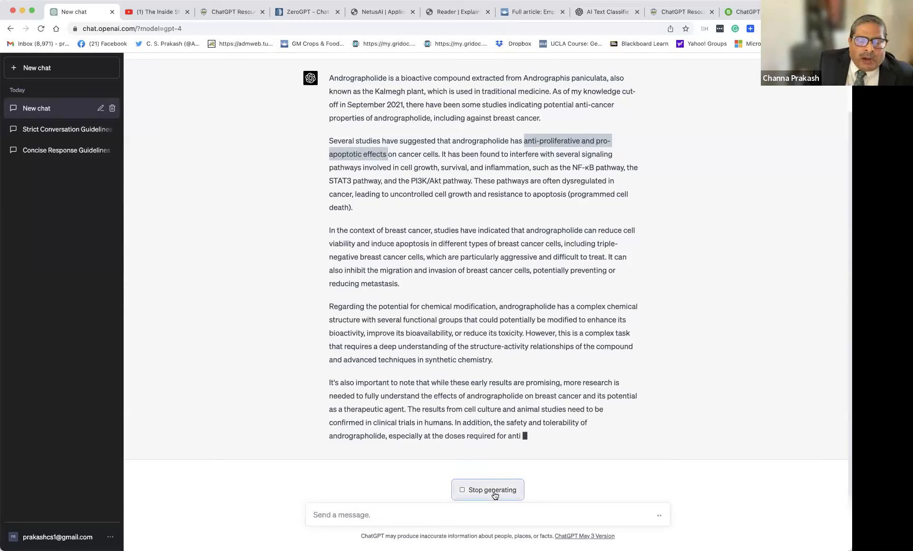
left_click(369, 514)
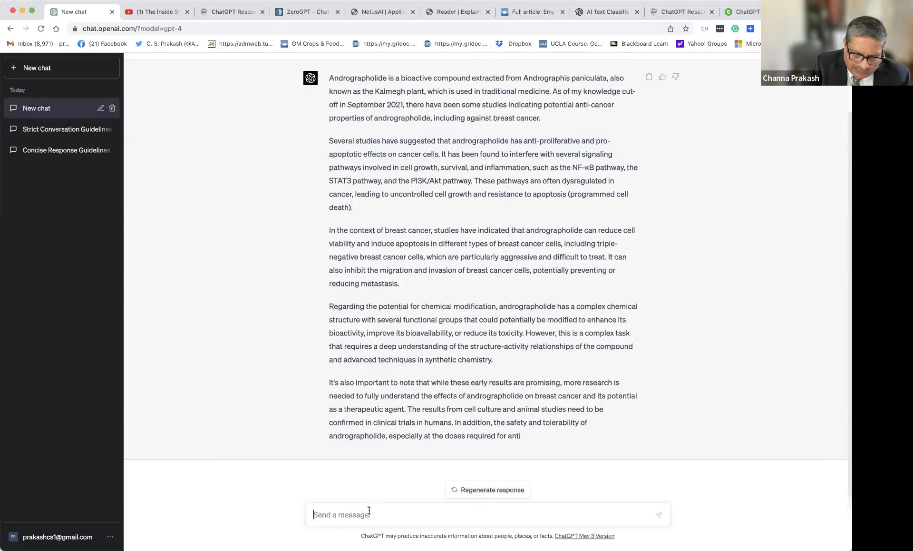
type("anti-proliferative and pro-apoptotic effects")
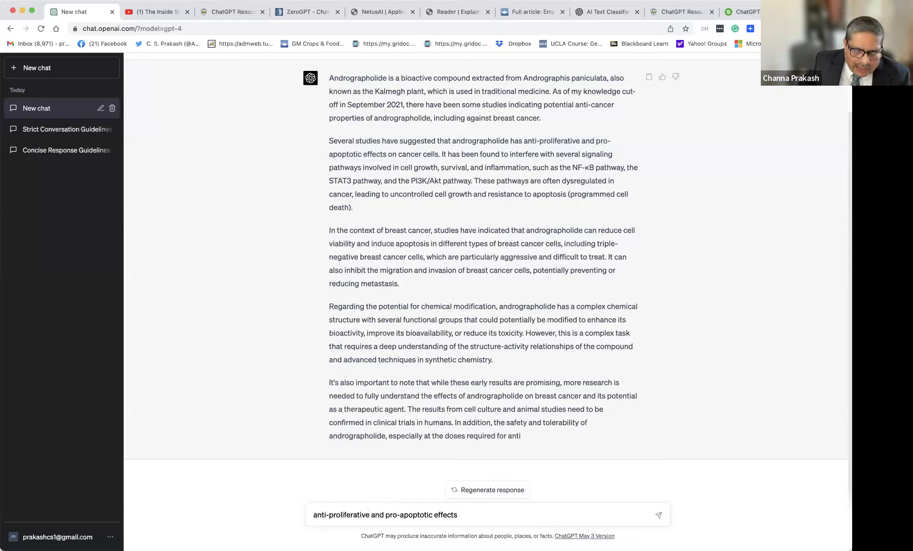
type("write")
key("BackSpace")
key("BackSpace")
key("BackSpace")
key("BackSpace")
key("BackSpace")
key("BackSpace")
type("tell me more about")
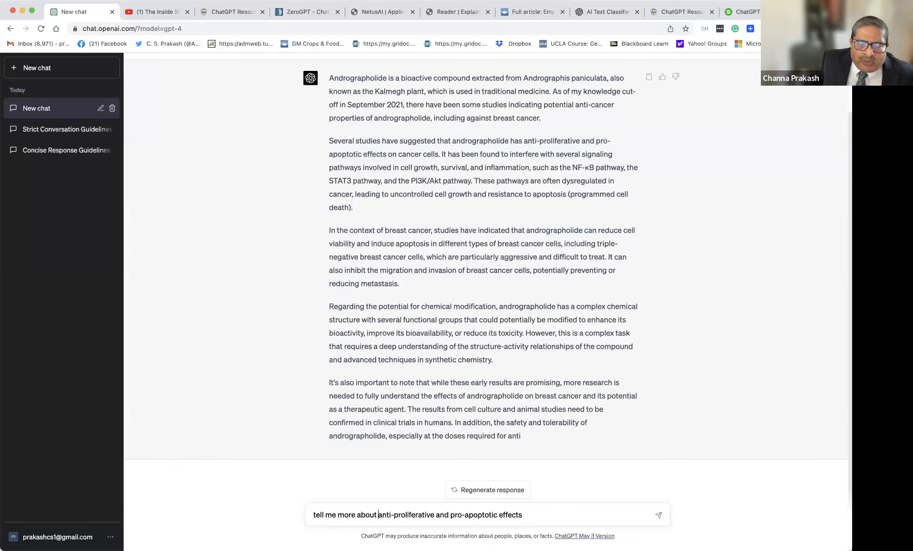
left_click(659, 515)
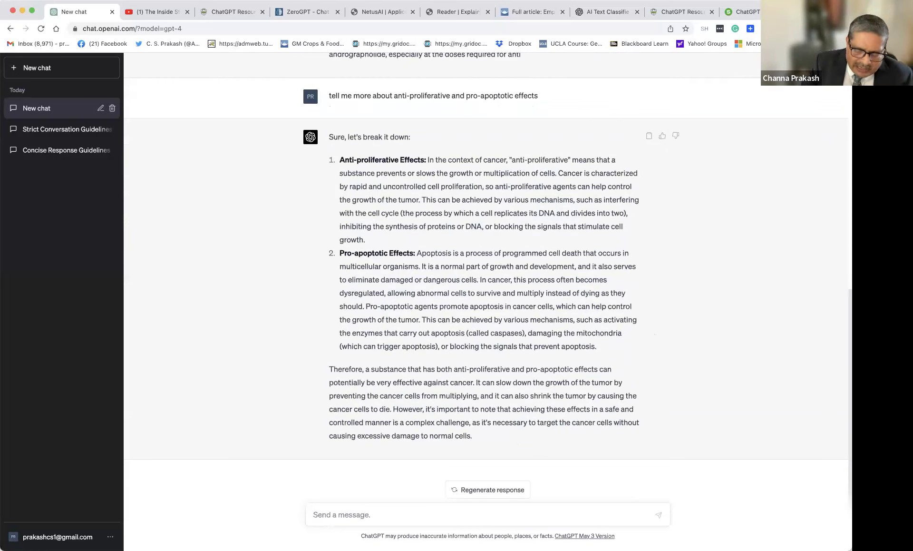
- Submit the prompt "provide me with a lecture outline on this topic for college students"
type("provid")
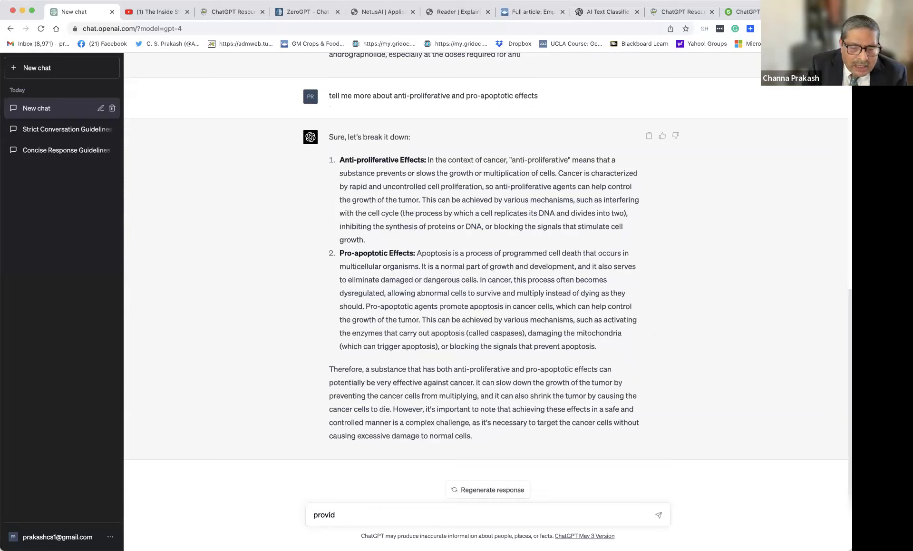
type("e me with a ")
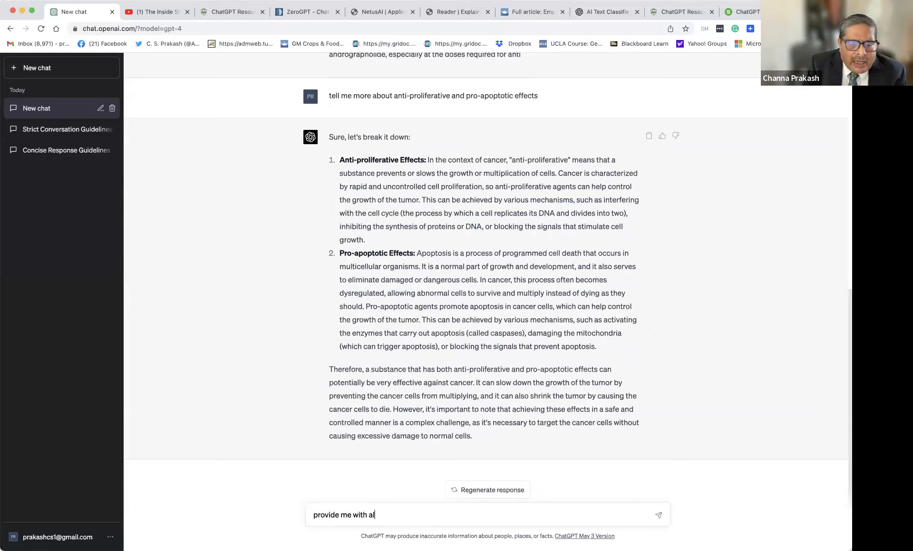
type("lecture out")
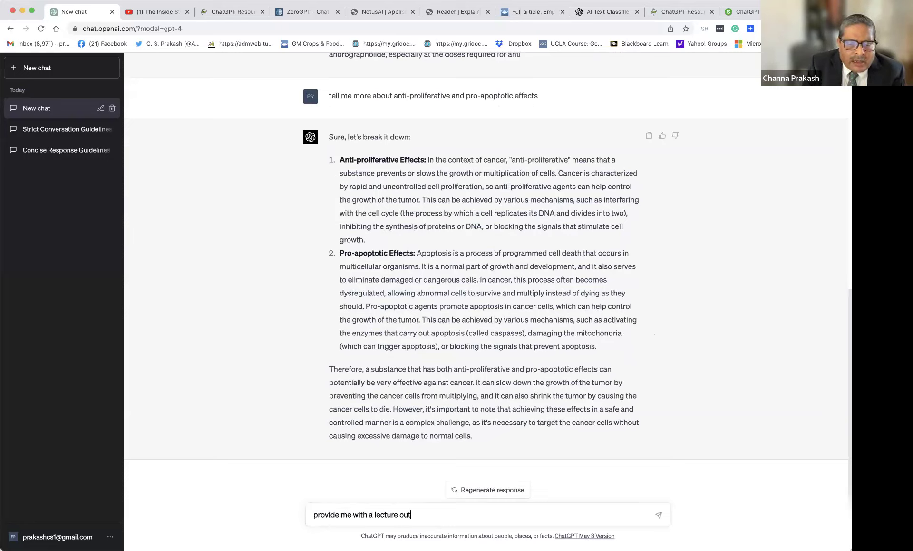
type("line on this topic for college")
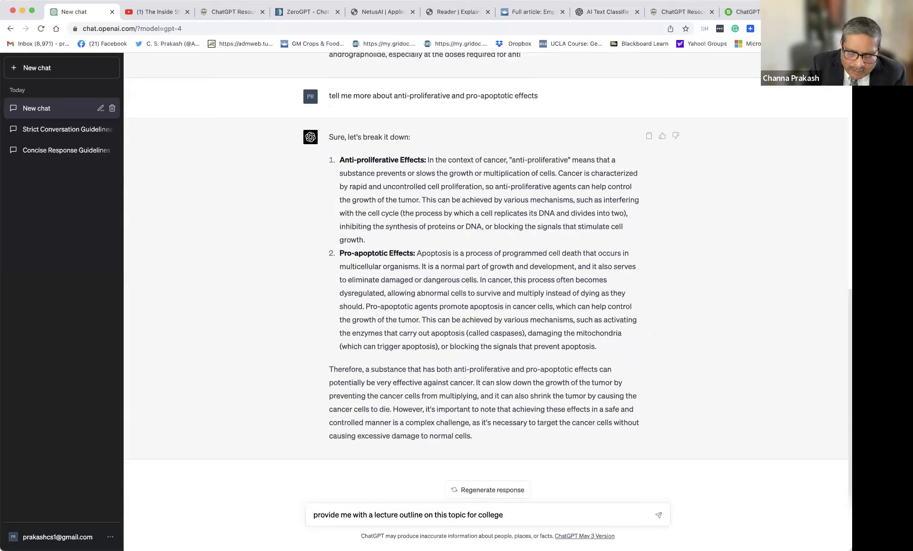
type(" students")
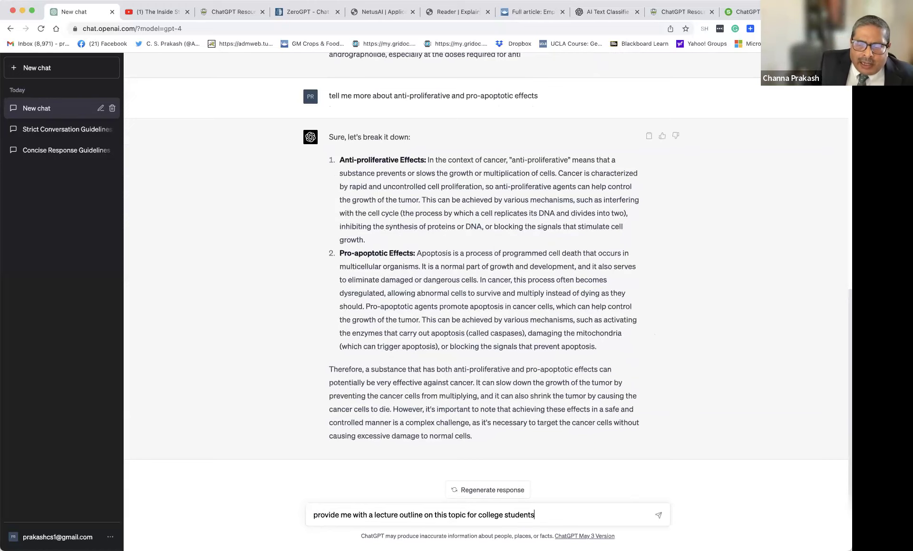
left_click(660, 515)
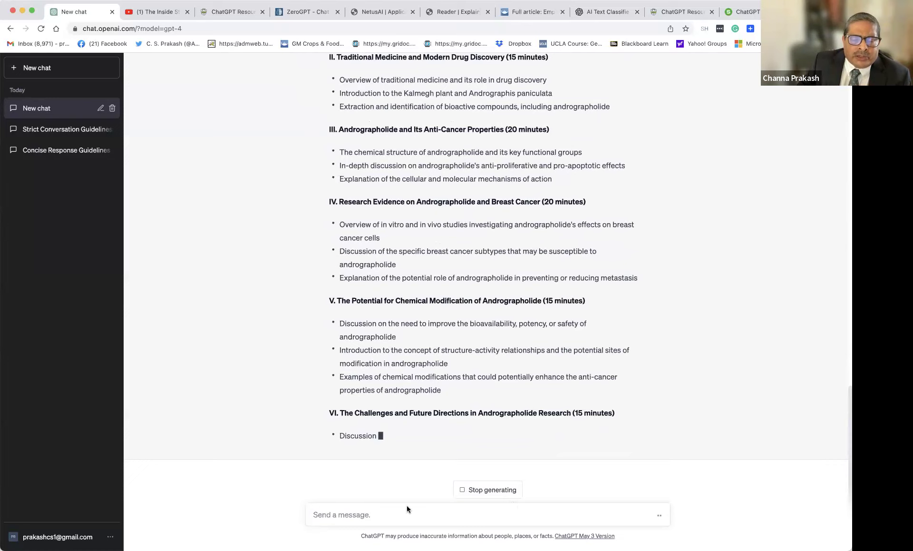
- Stop the lecture outline's generation and submit the prompt "tell me about AI applications in improving this drug further"
left_click(482, 488)
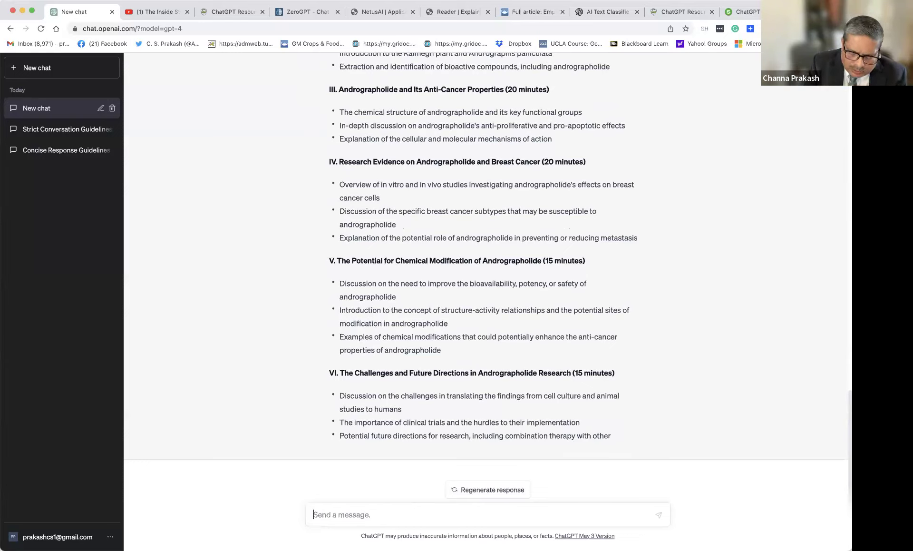
type("tell me")
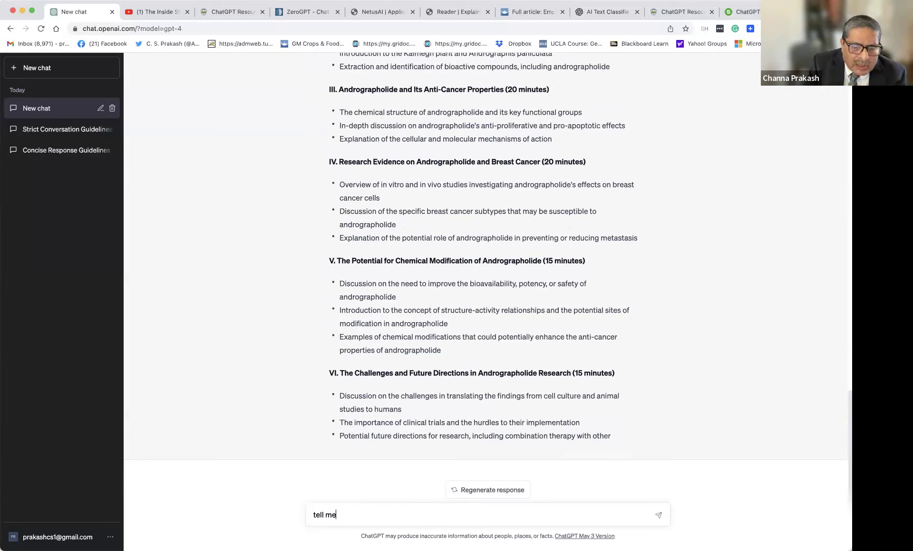
type(" about AI ap")
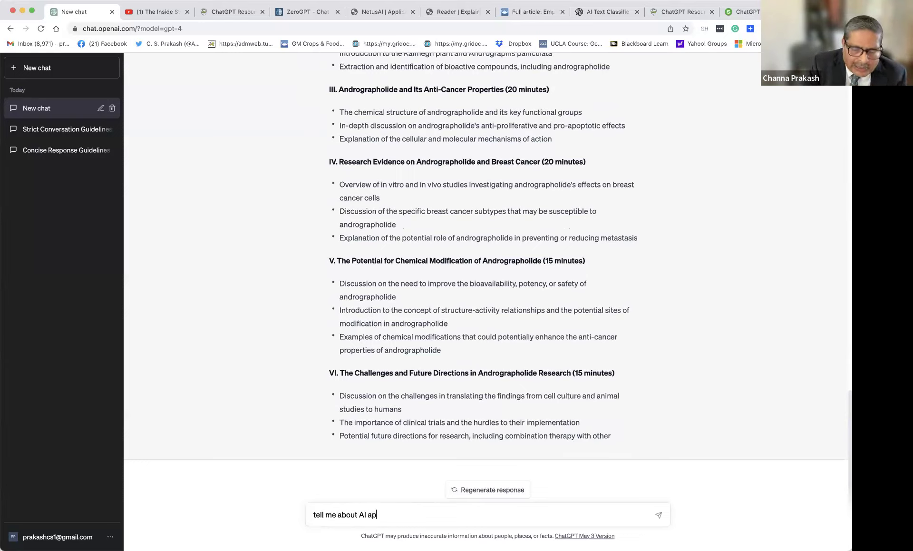
type("plications ")
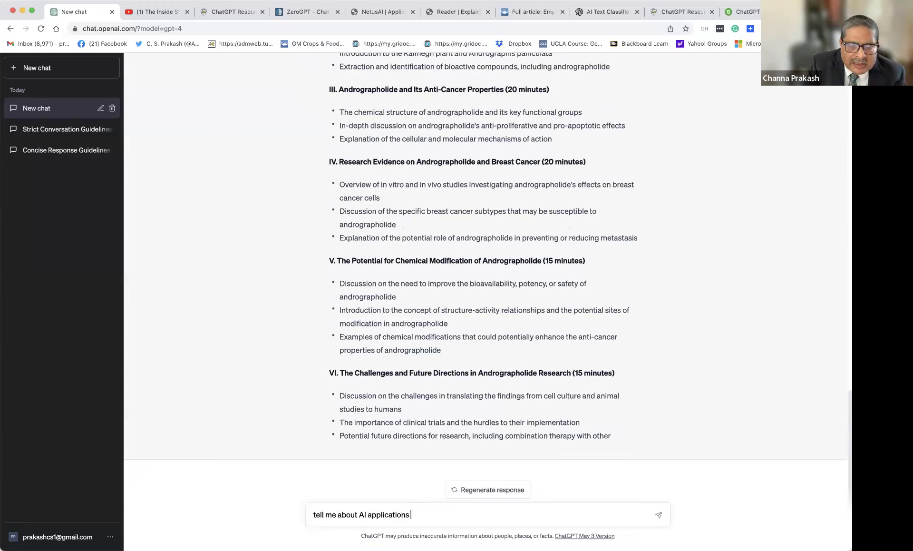
type("in improving this drug further")
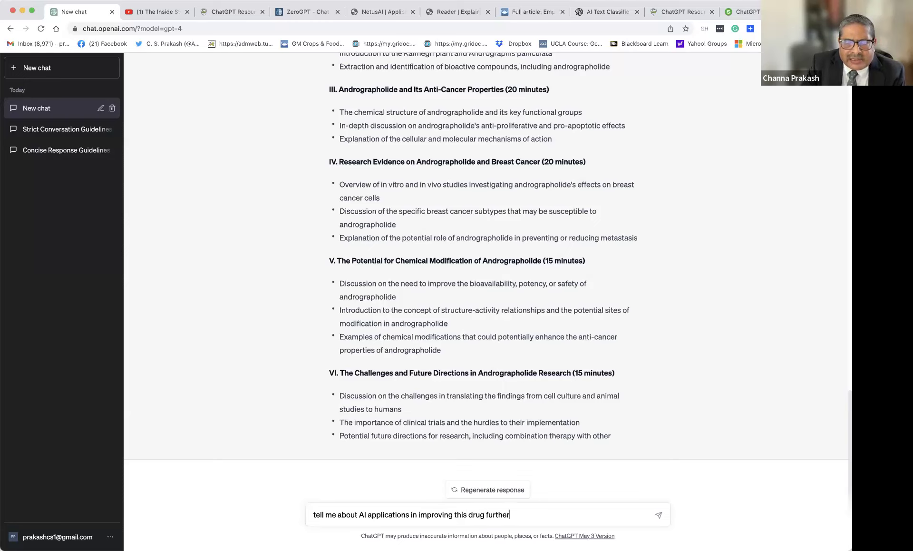
left_click(660, 516)
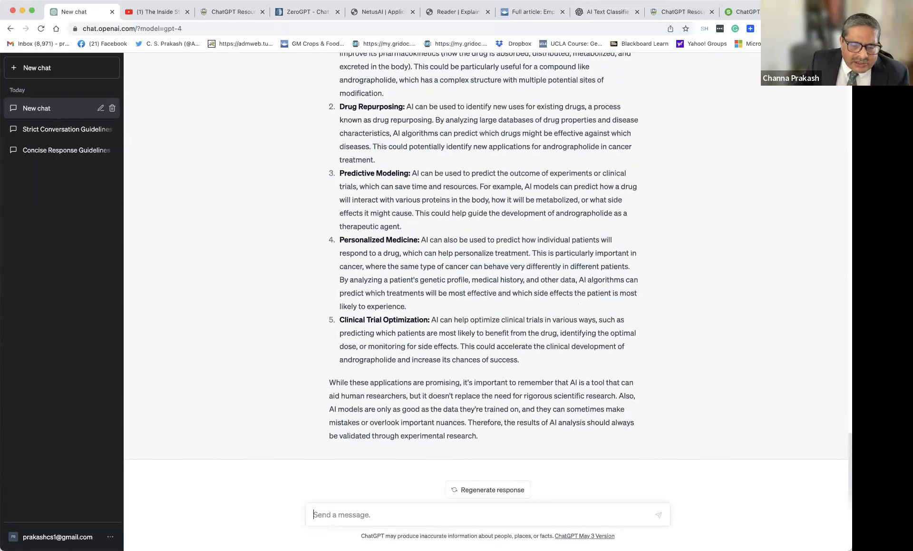
- Submit the follow-up prompt "provide me with some citations"
type("prov")
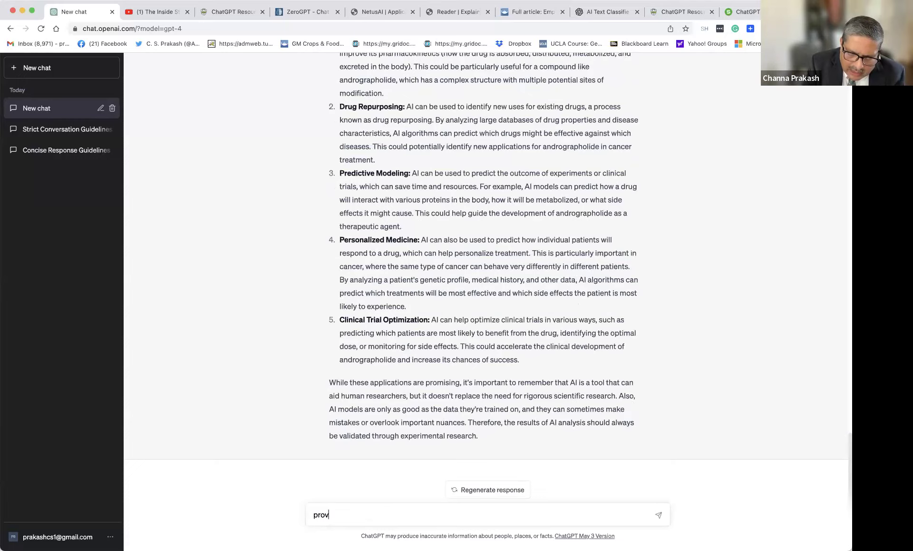
type("ide me with ")
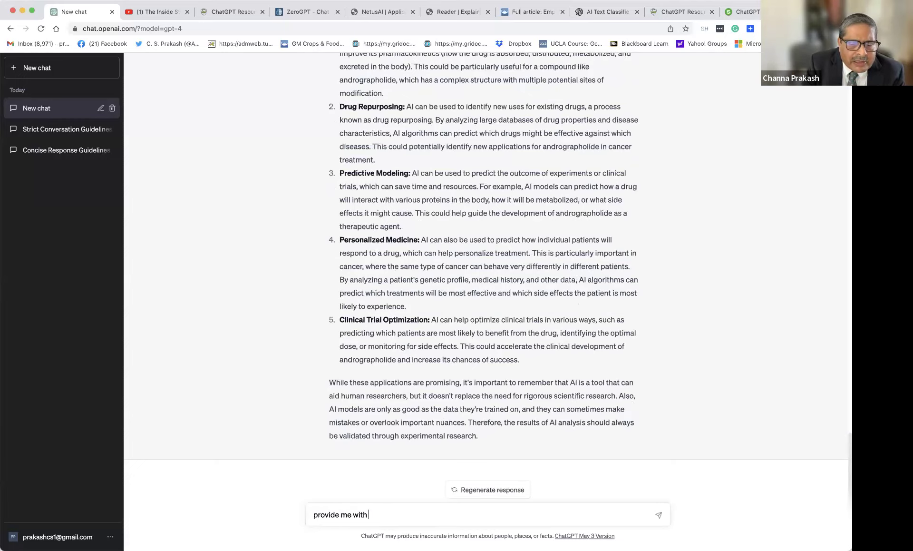
type("some citations")
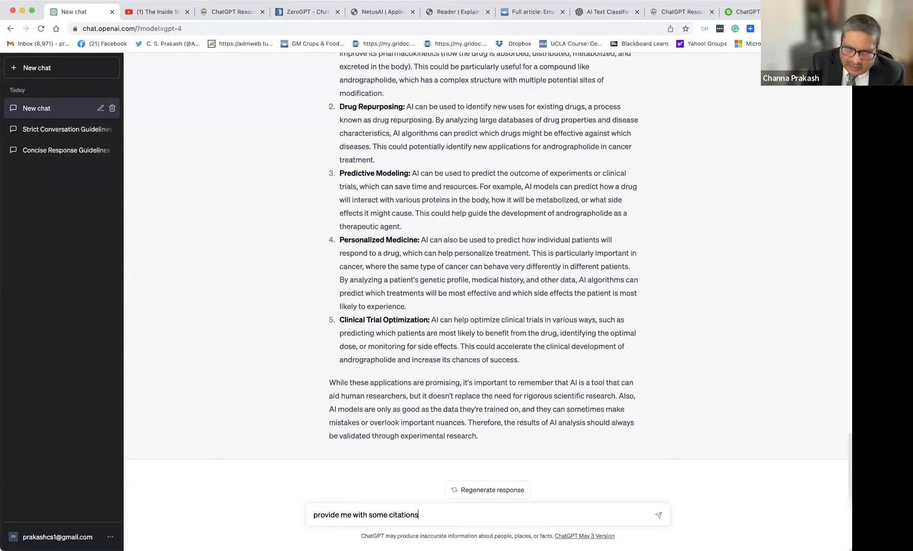
key("Return")
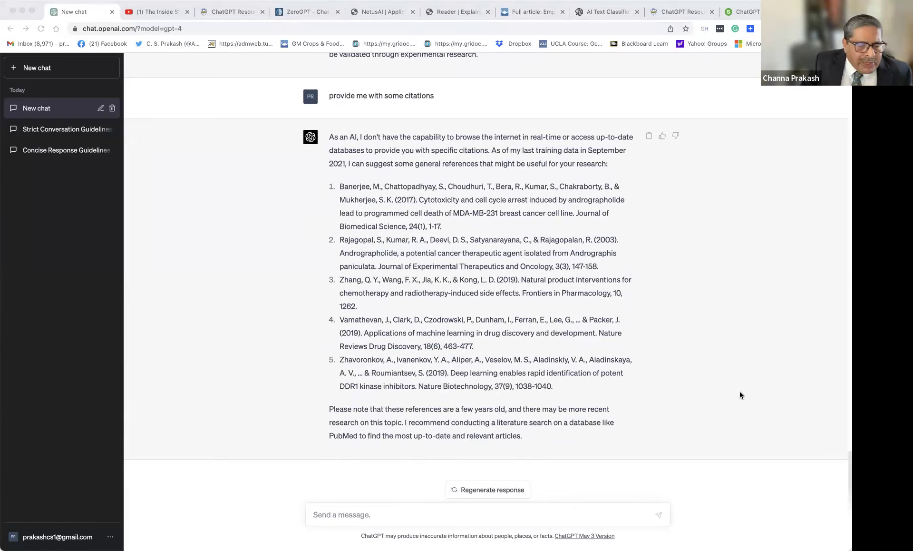
- Write the instruction "please improve the language, grammar and readability of this scientific abstract" as a new message
left_click(281, 522)
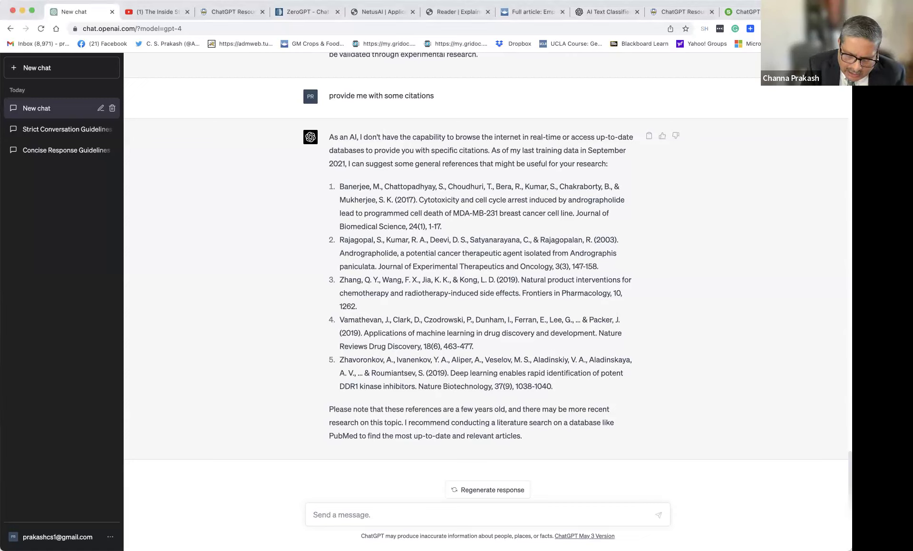
type("pl")
type("mpr")
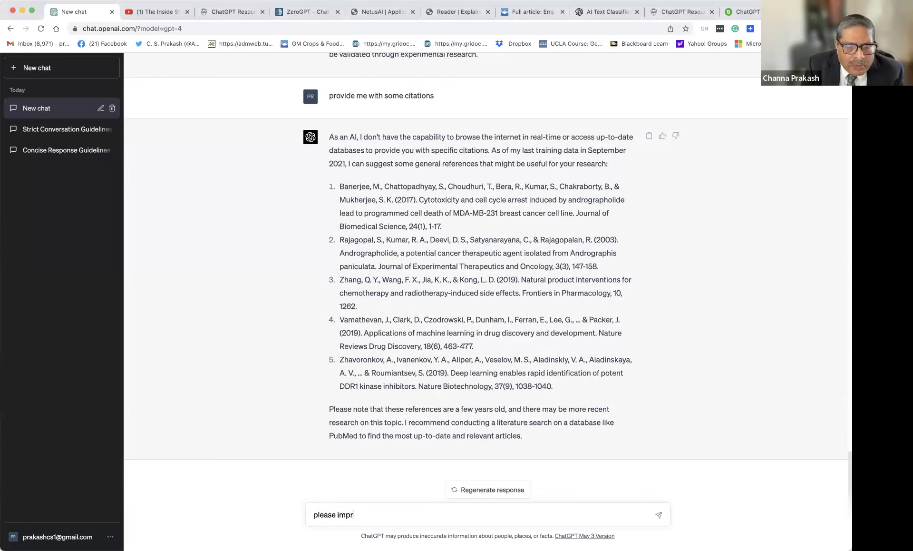
type("ove the language")
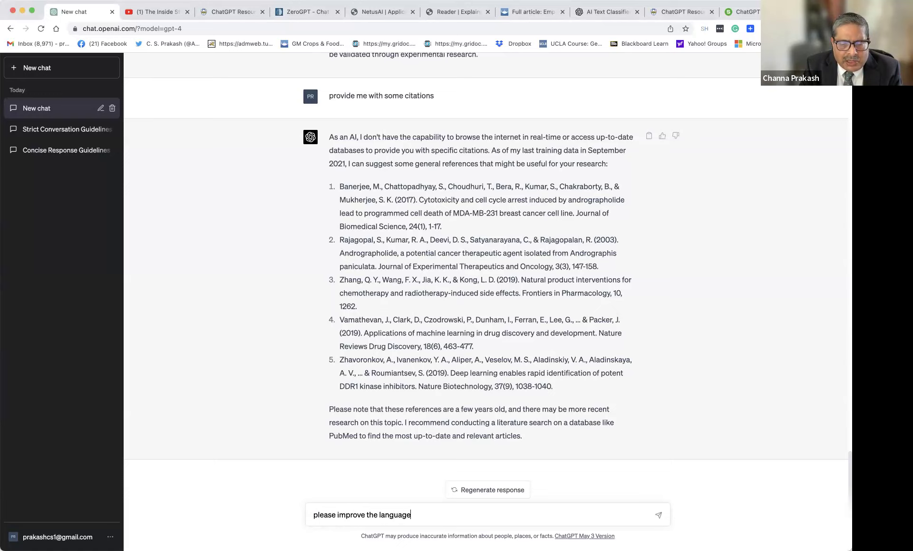
type(", grammer and")
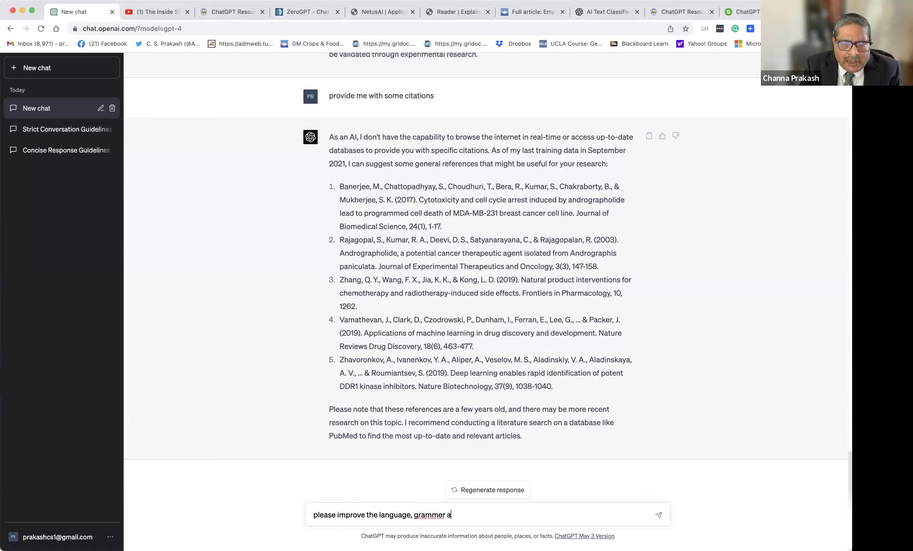
key("BackSpace")
key("BackSpace")
key("BackSpace")
key("BackSpace")
key("BackSpace")
type("ar and readability of this scientific abstract")
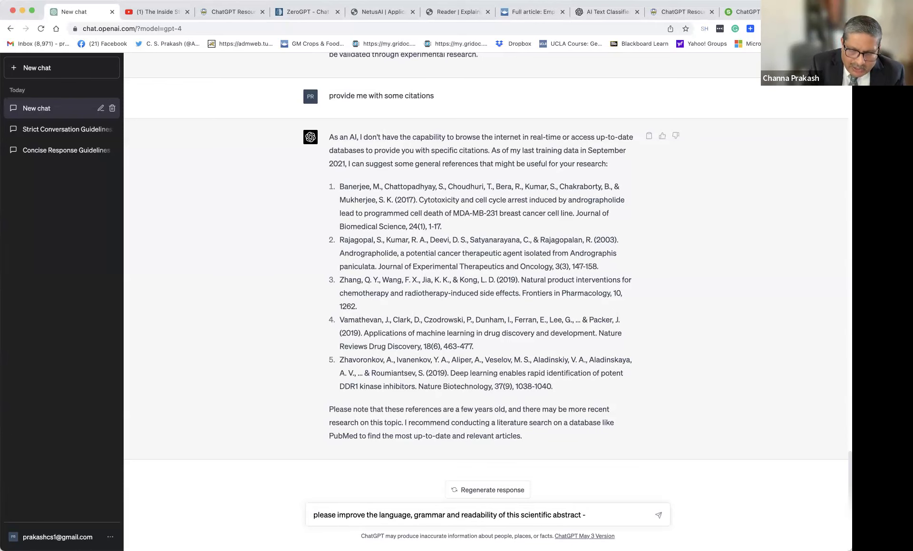
- Add a dash and the full abstract on gene-modified and gene-edited crops after the instruction, and send the message
type(" -")
type("Increased societal understanding of benefits and safety of gene-modified and gene-edited crops is critical to ensure their acceptance.  Scientific community can help foster this through proactive knowledge sharing with various stakeholders, increased interaction with the media and impacting policy makers through science-based information on the food and environmental safety aspects of this technology. The scientific community must also make use of the innovative tools in information and communications technology especially social media to enhance greater societal understanding and acceptance of crops modified through new breeding techniques.")
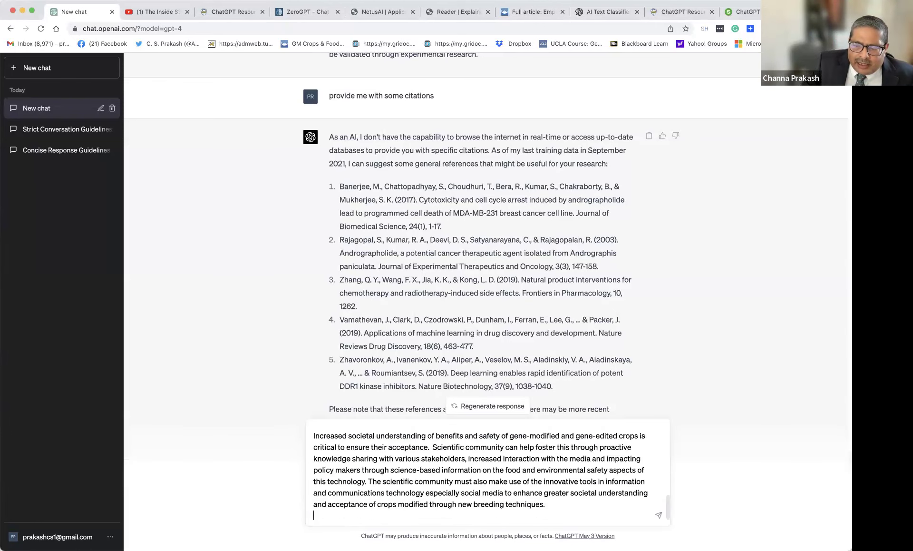
left_click(658, 515)
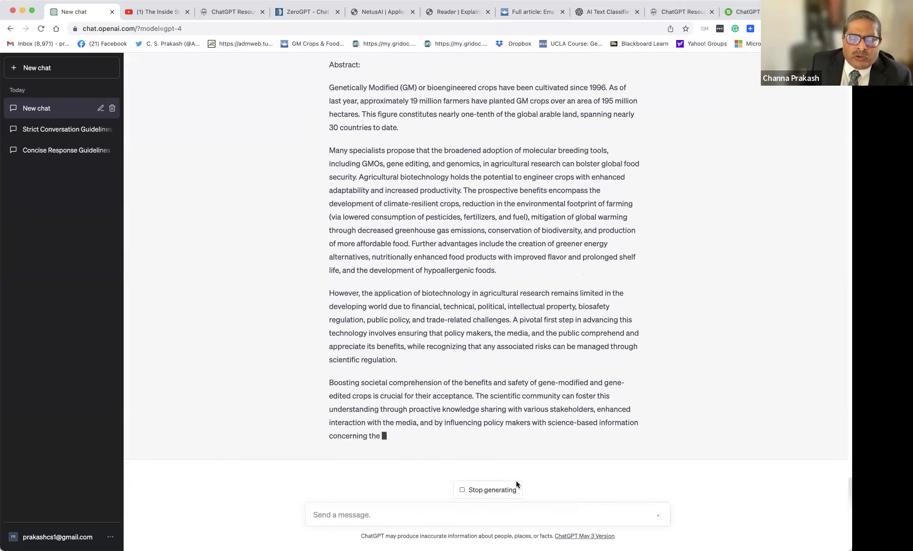
- Stop the rewritten abstract's generation and write the follow-up message "tell me what changes you made in my document,"
left_click(503, 496)
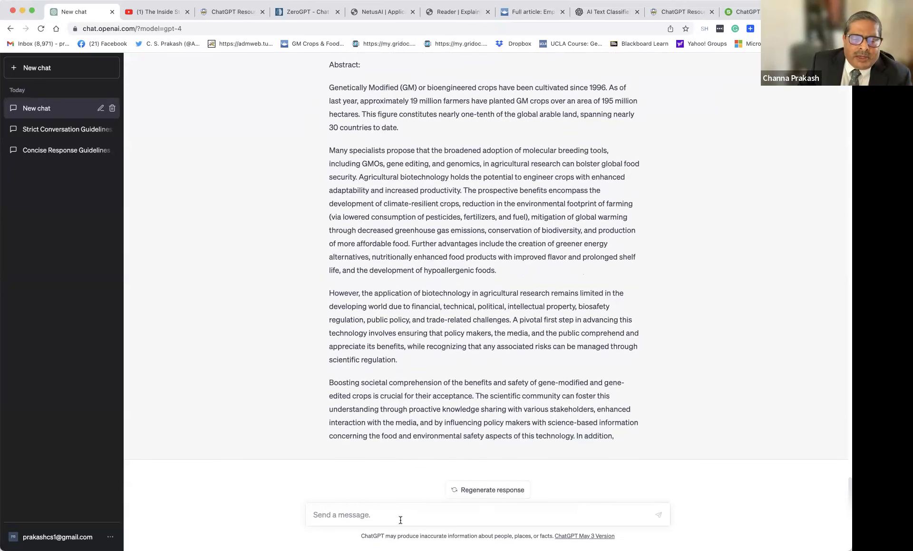
type("te")
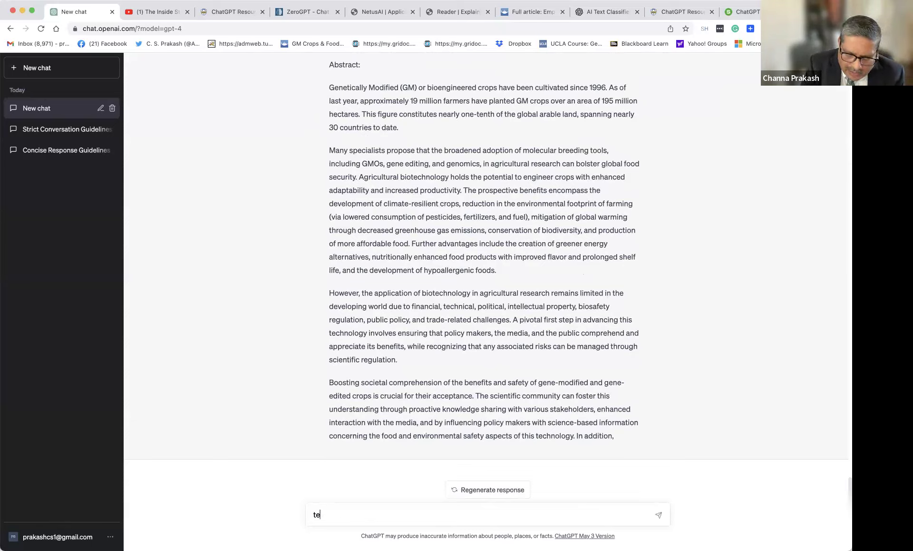
type("ll me what chang")
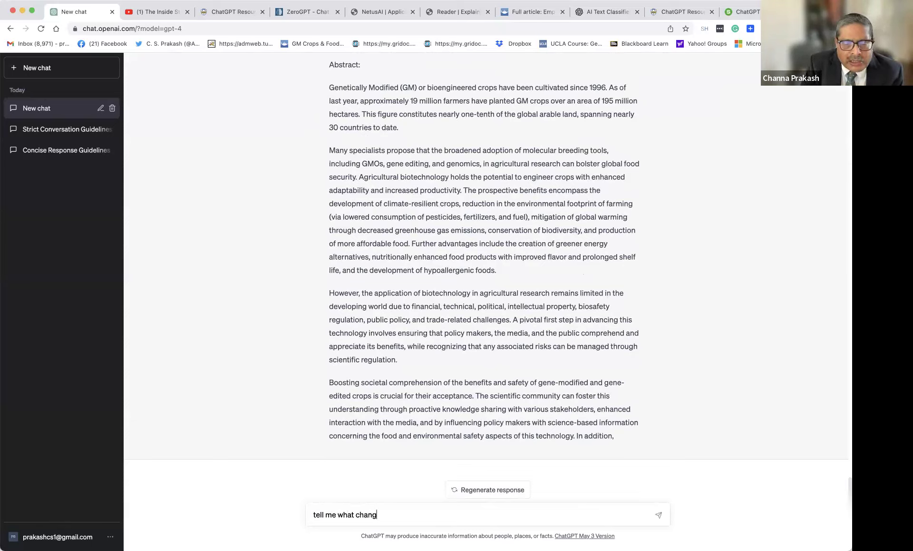
type("es you made in my document")
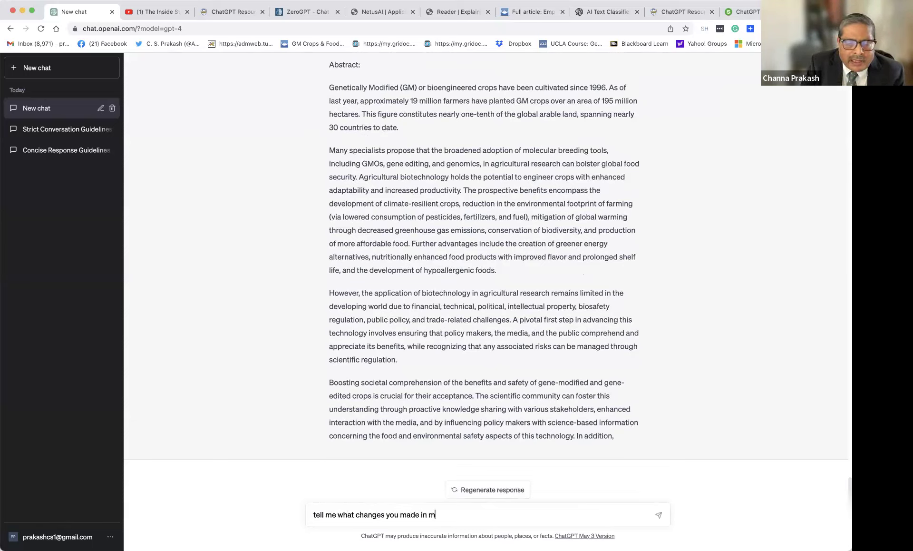
type(",")
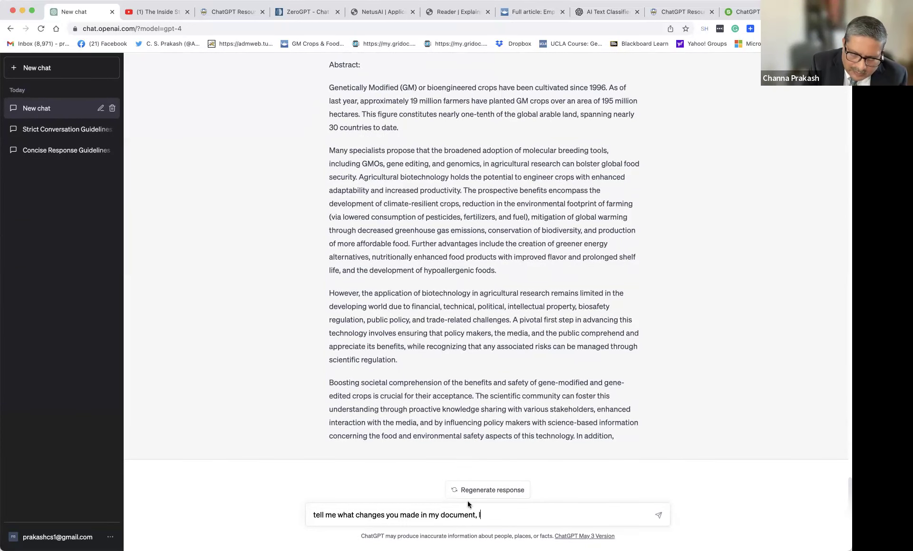